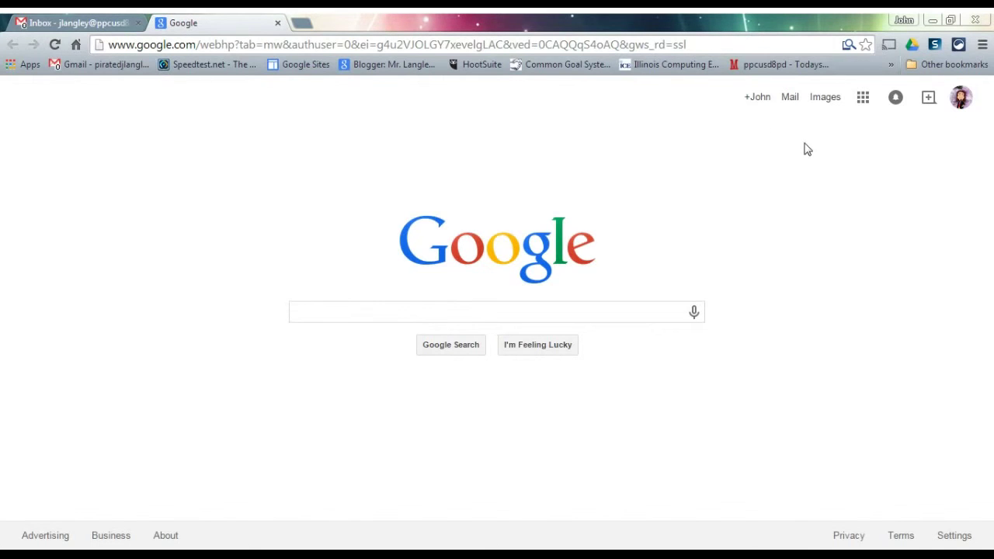
Go from Google's apps menu to YouTube's upload page and open the Video Editor.
left_click(863, 98)
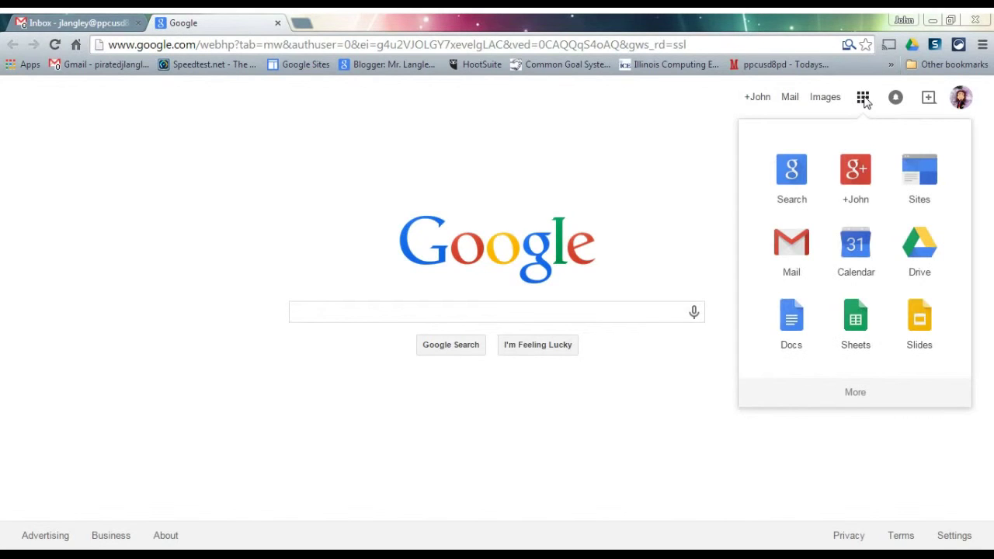
left_click(861, 394)
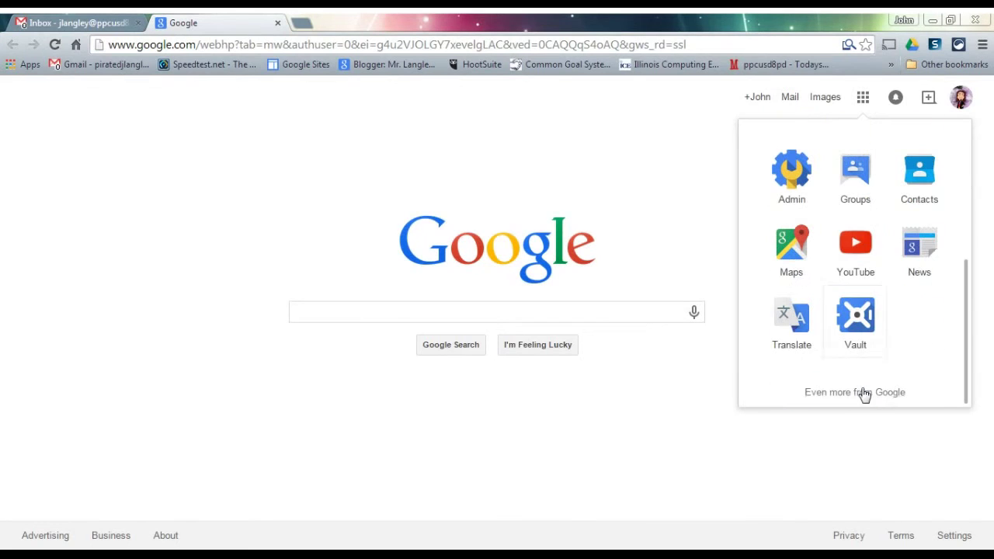
left_click(858, 245)
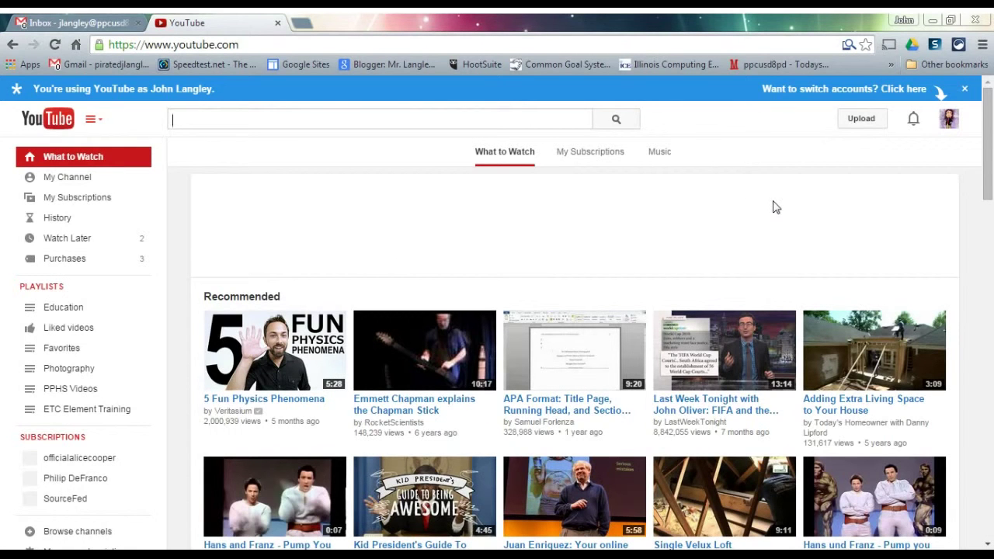
left_click(862, 121)
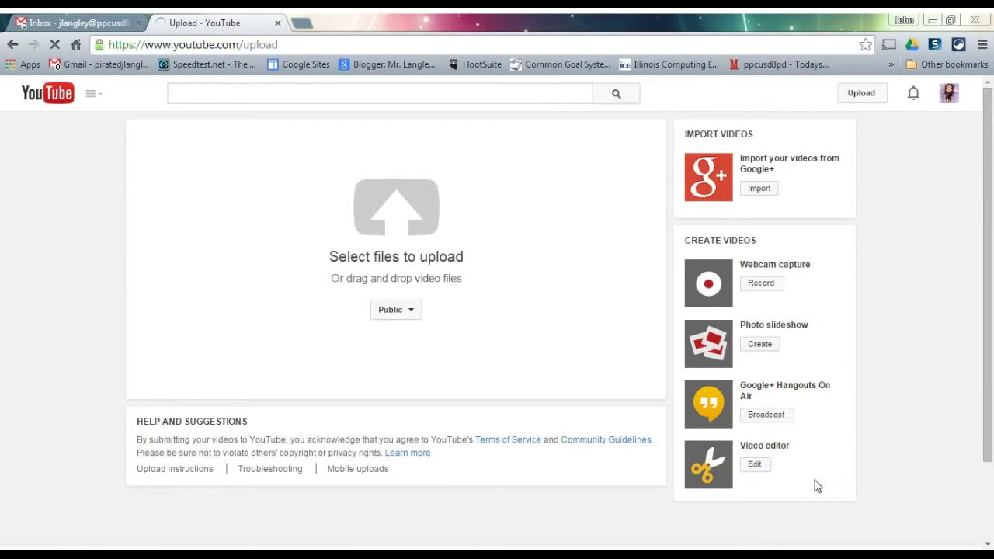
left_click(753, 467)
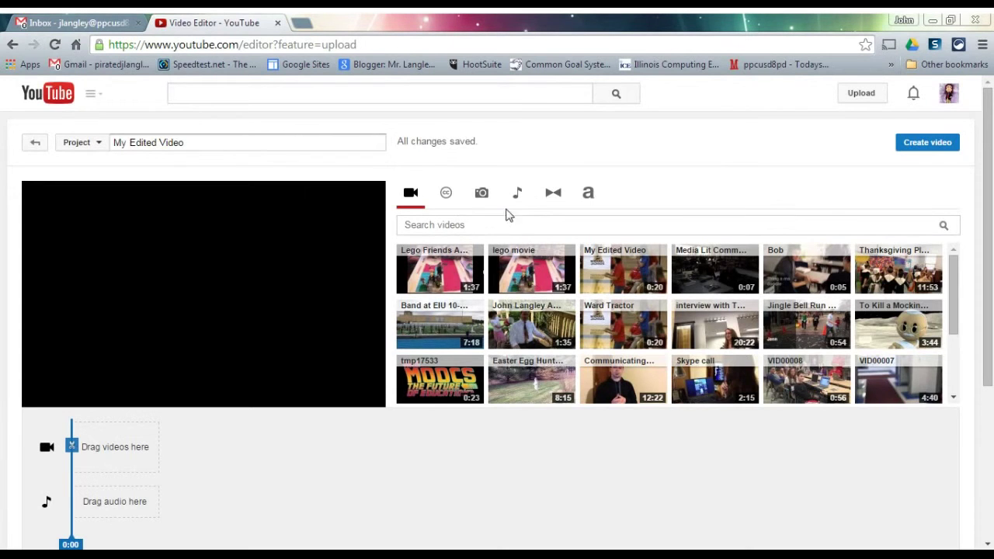
Upload DSCN2631.jpg from the computer into the Photos library.
left_click(481, 194)
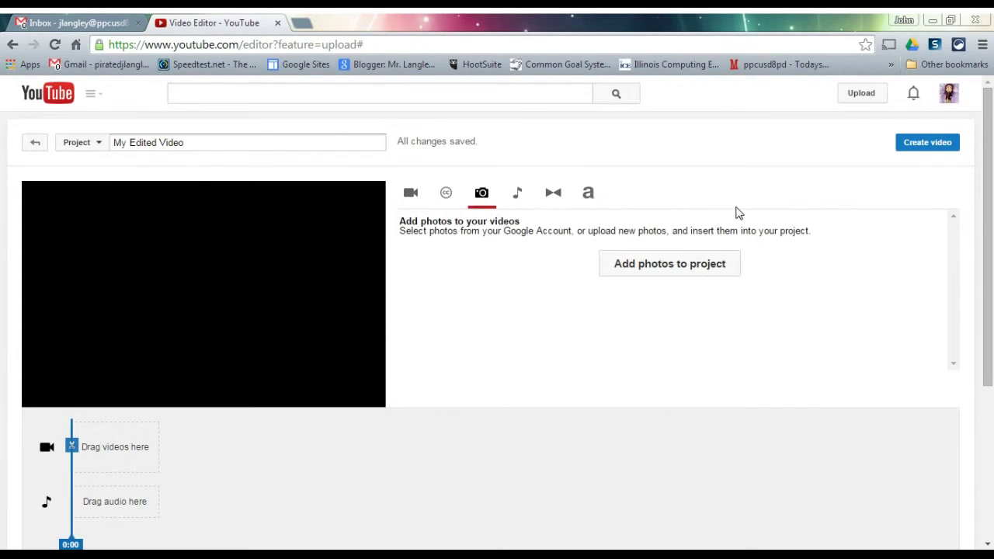
left_click(672, 268)
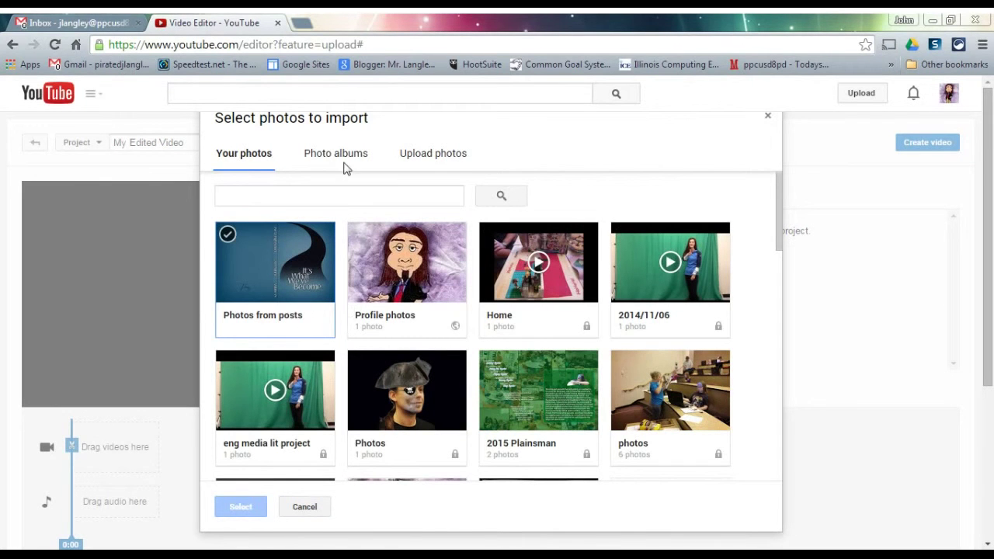
left_click(450, 160)
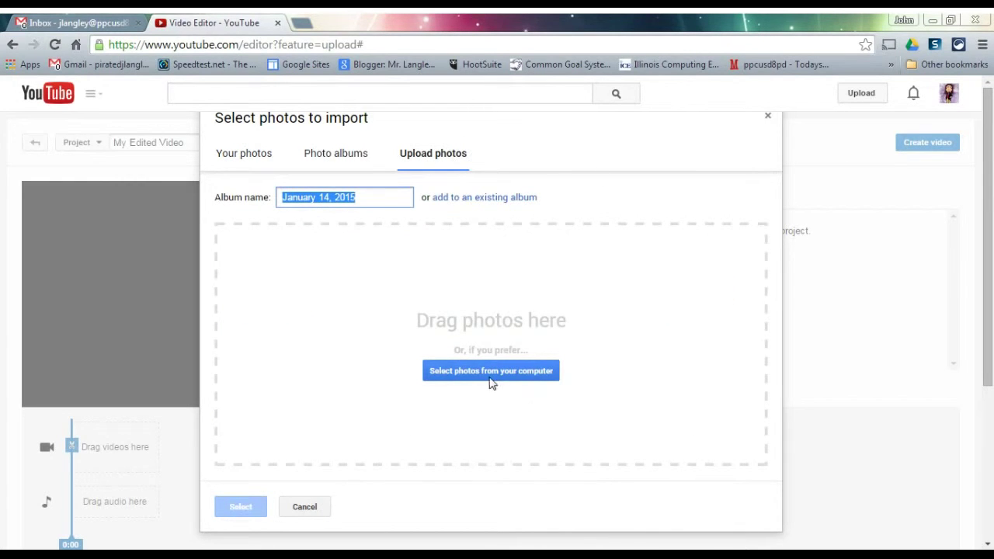
left_click(493, 373)
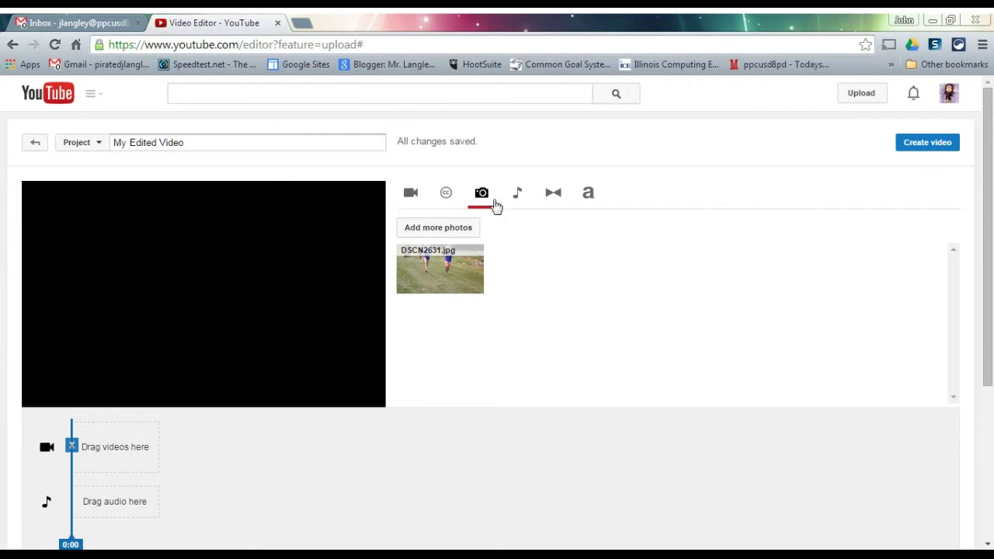
Upload Capture.PNG from the computer as a second photo.
left_click(450, 228)
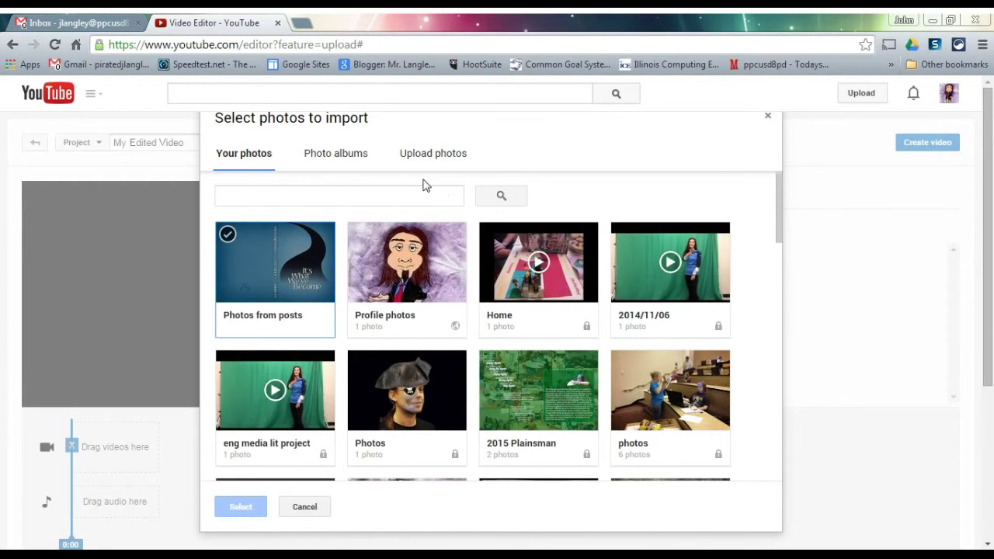
left_click(463, 163)
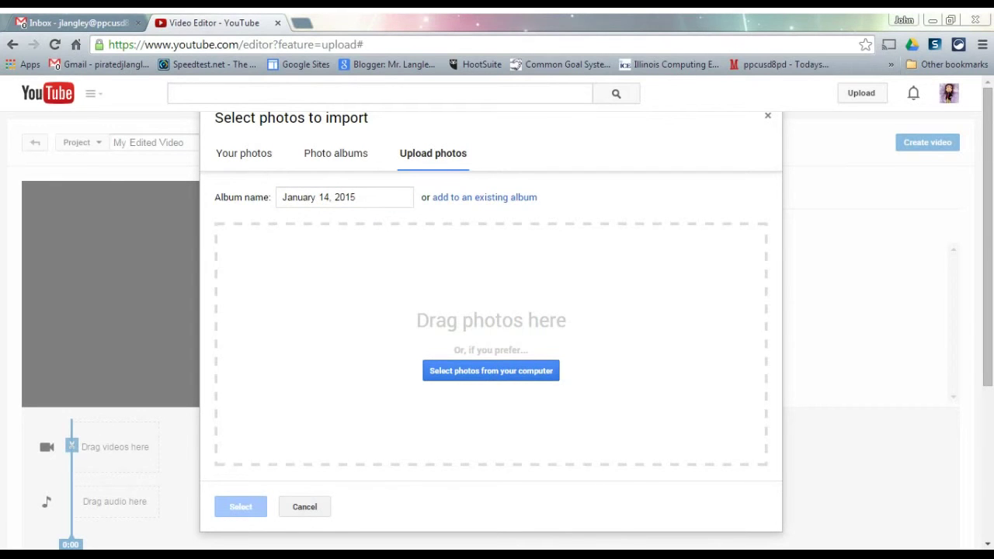
left_click(546, 270)
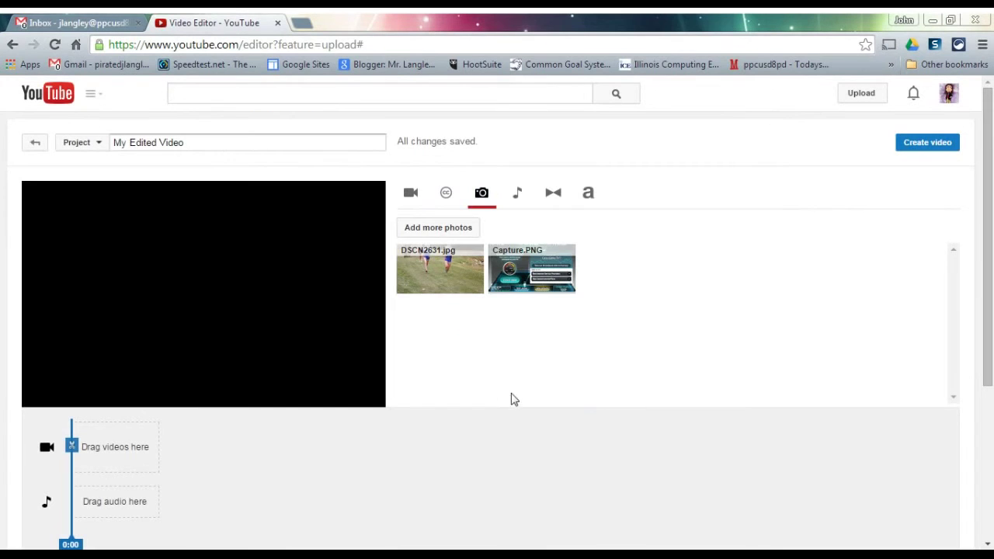
Place DSCN2631.jpg on the video track and enable a text overlay for it.
mouse_move(462, 264)
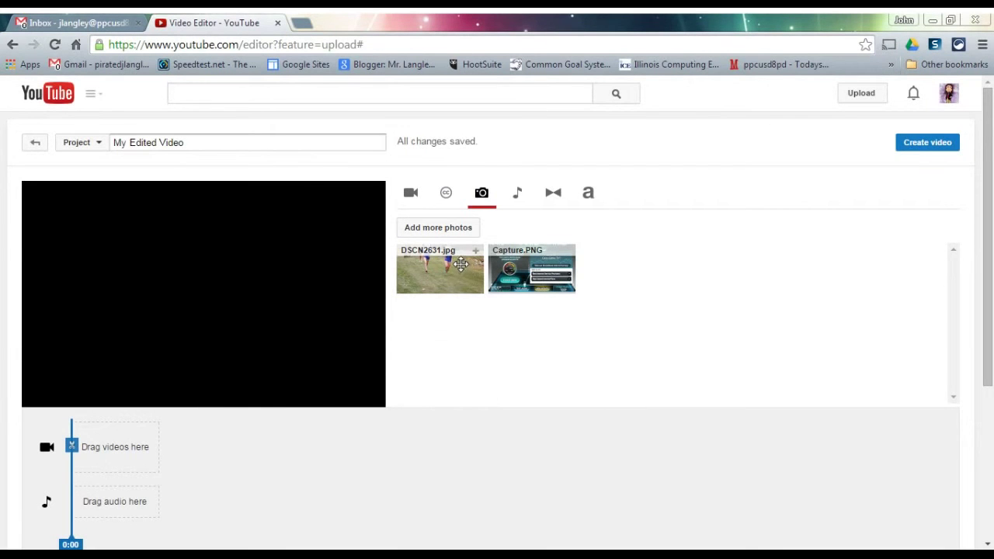
left_click_drag(461, 264, 129, 441)
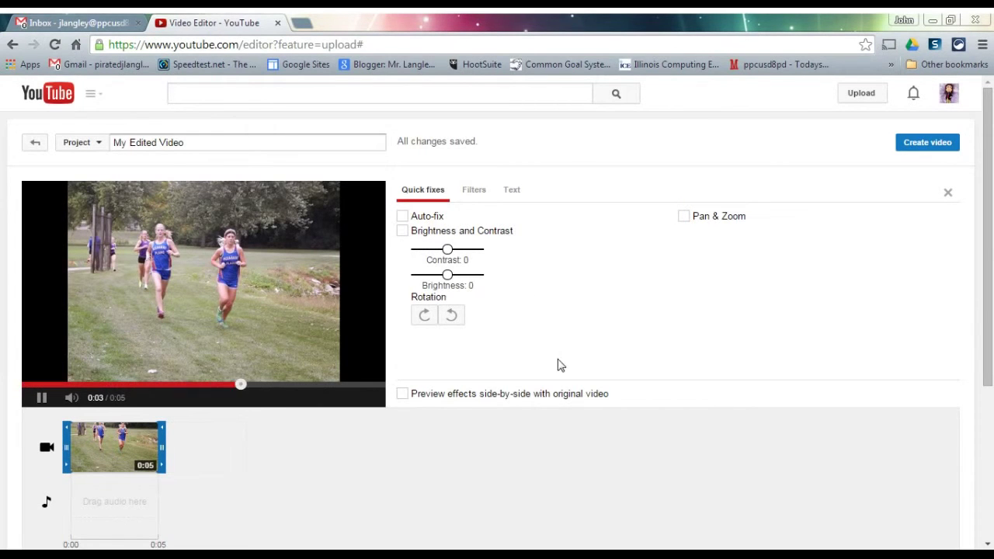
left_click(514, 192)
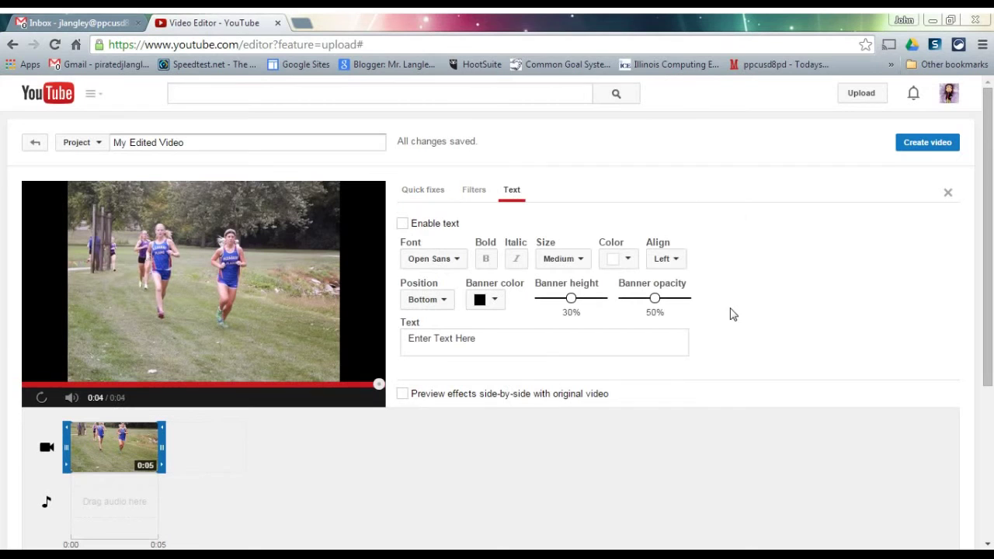
left_click(404, 223)
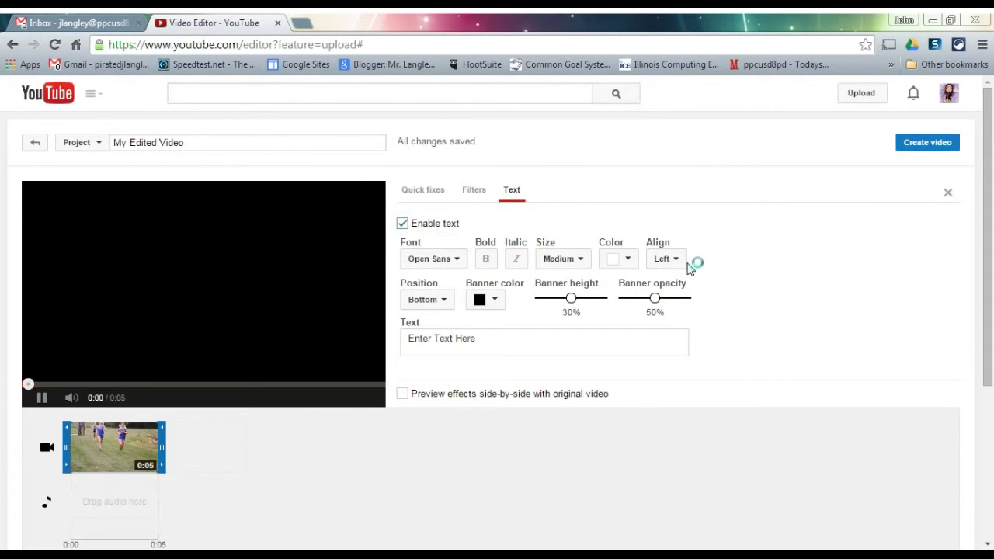
Replace the 'Enter Text Here' placeholder with the caption 'Cross Country is cool'.
left_click(454, 339)
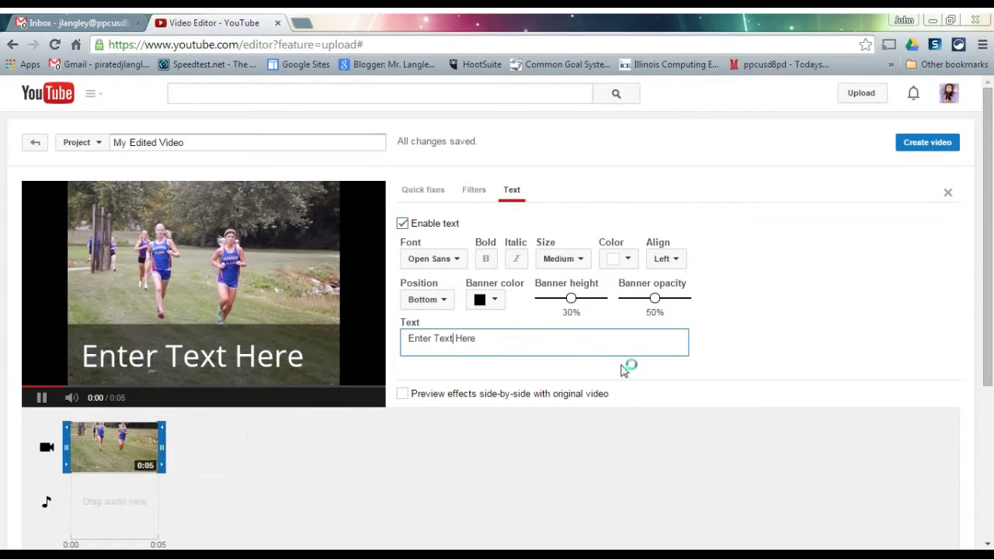
left_click_drag(481, 338, 388, 346)
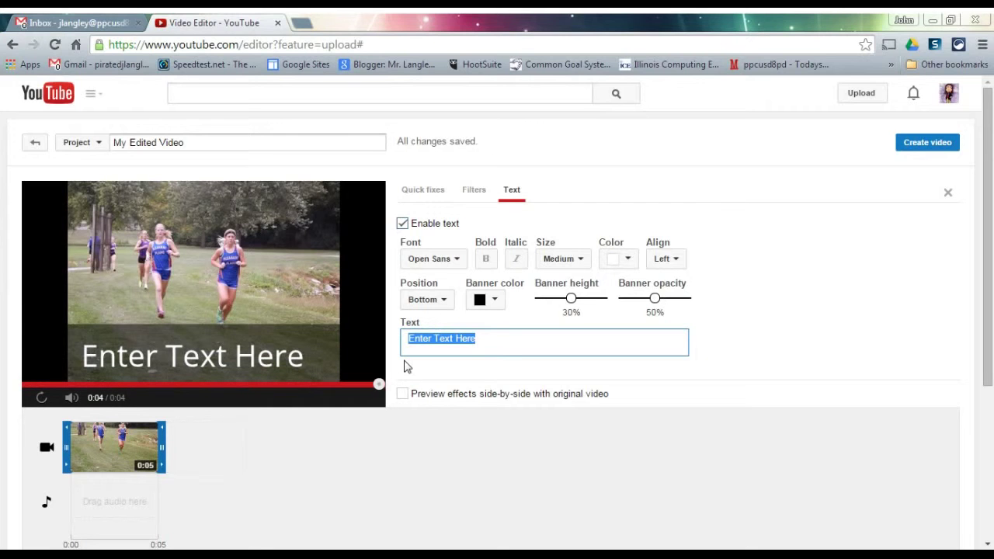
type("Cross Country")
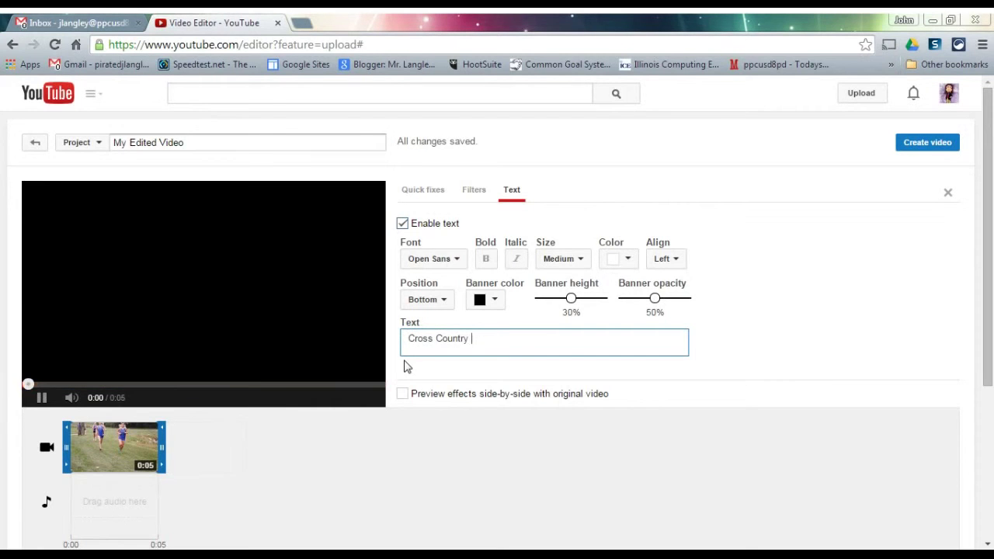
type("is cool")
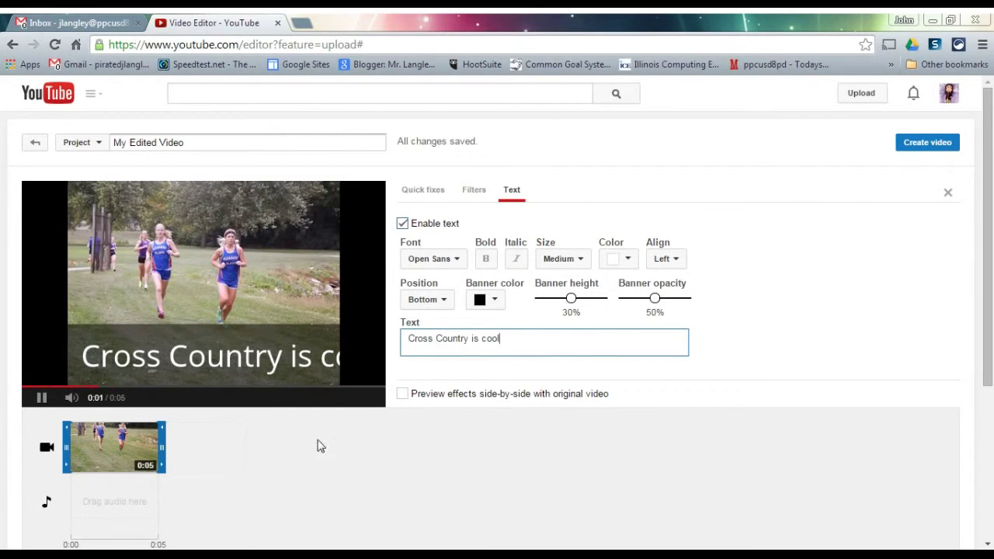
Set the caption to Small size, Center alignment and a 15% banner height.
triple_click(526, 338)
left_click(581, 261)
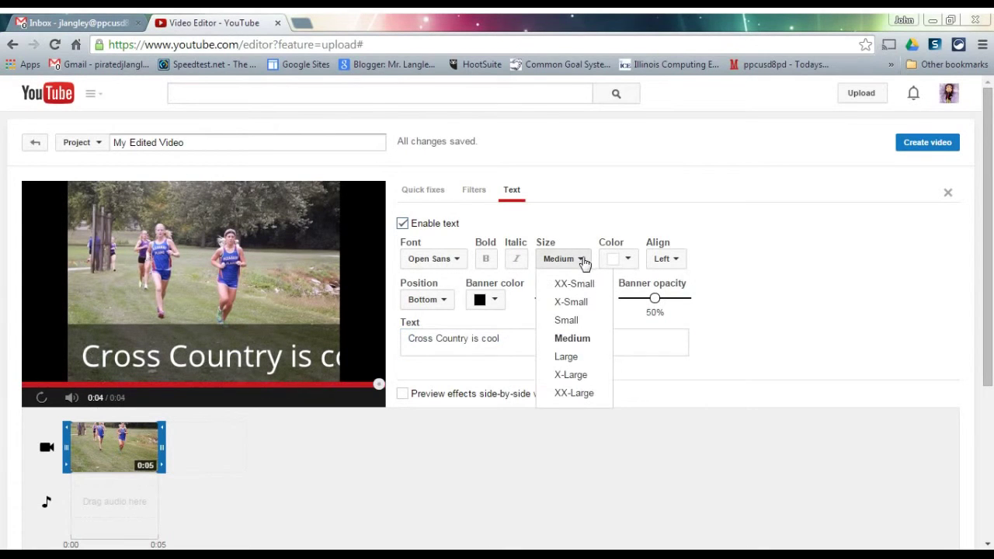
left_click(567, 320)
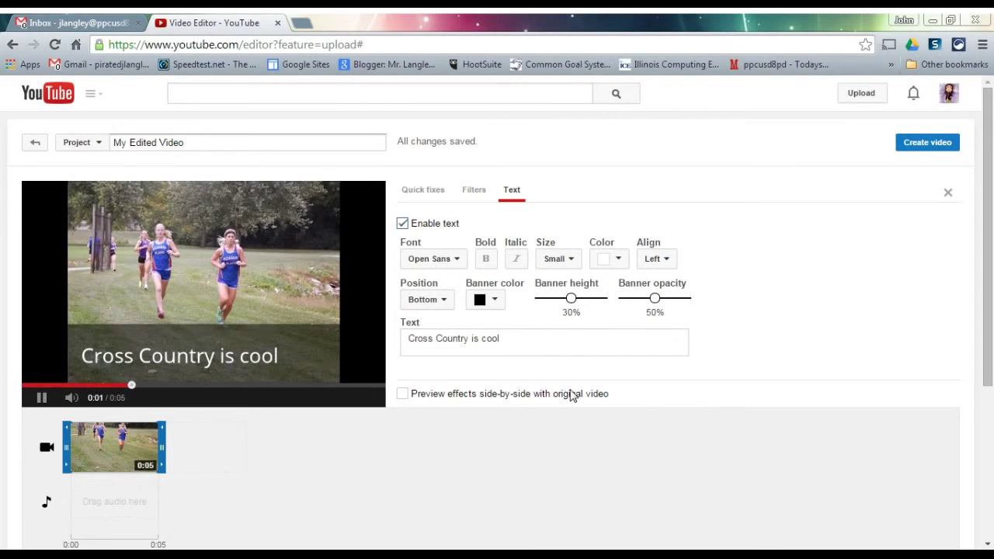
left_click(661, 259)
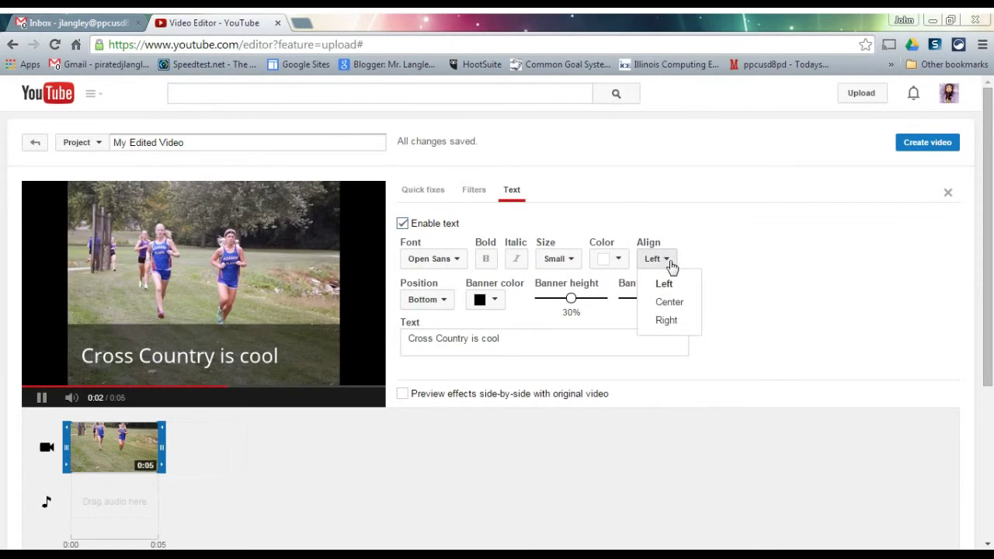
left_click(674, 305)
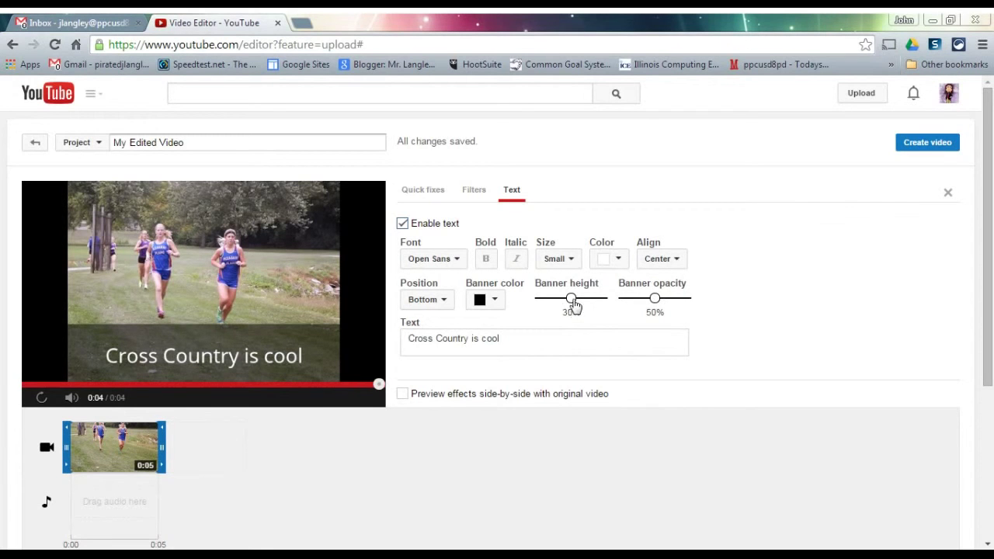
left_click_drag(573, 301, 550, 307)
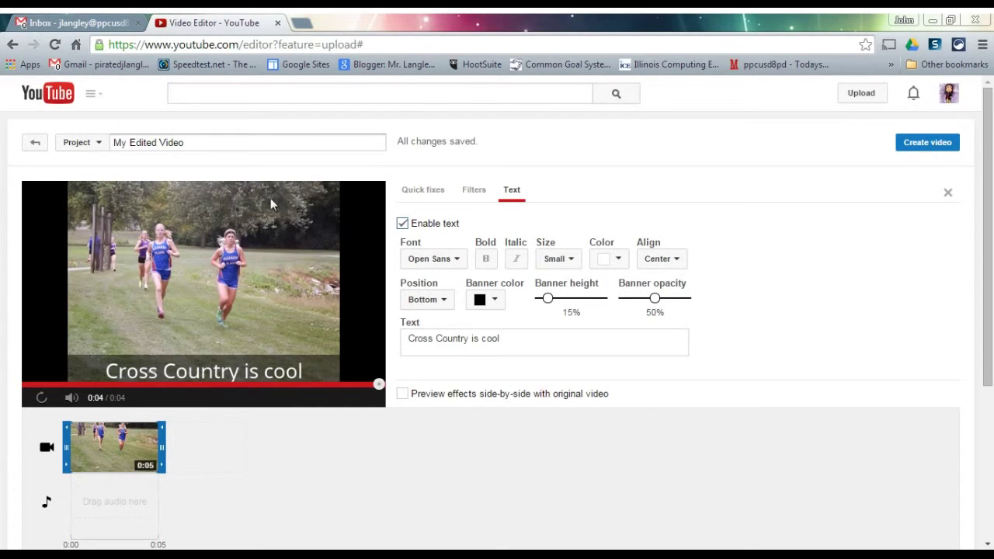
Append Capture.PNG to the timeline as a second 5-second clip and show the transitions gallery.
left_click(311, 461)
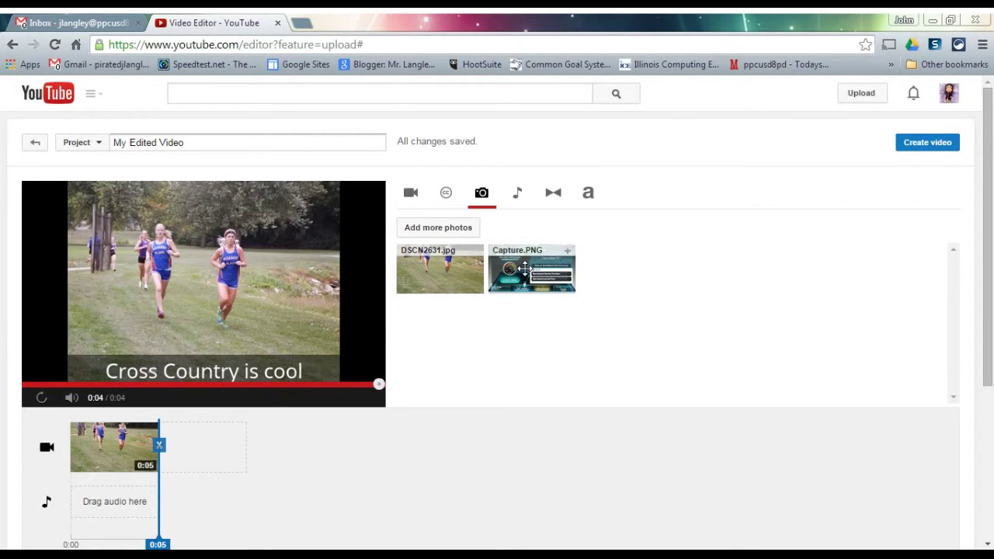
left_click_drag(519, 272, 274, 445)
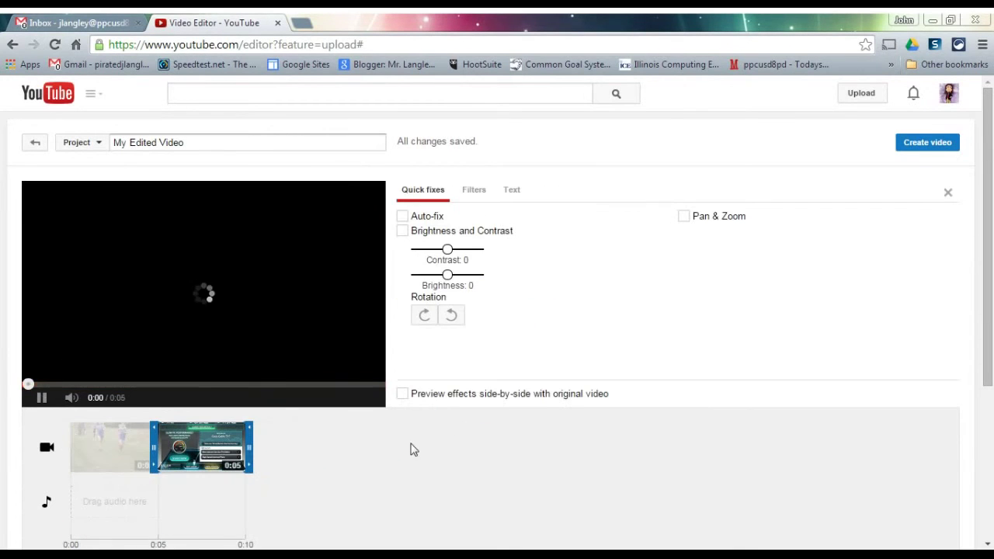
left_click(366, 451)
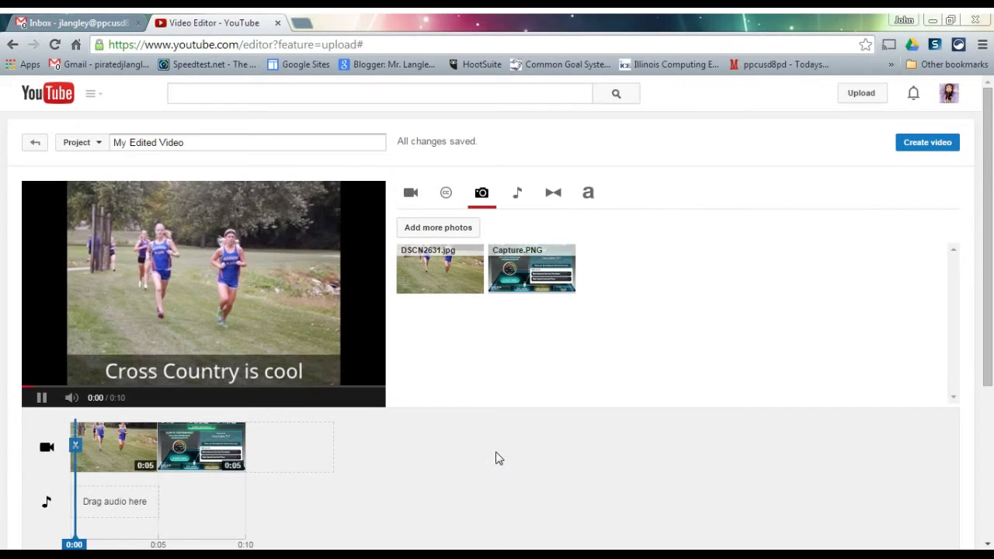
left_click(553, 193)
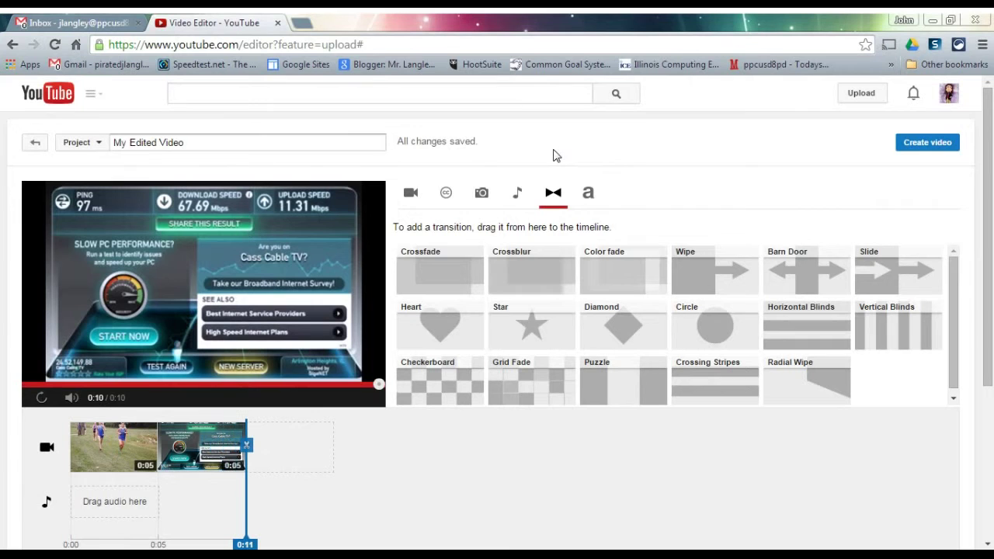
Browse the Creative Commons clips, then switch back to the account's own uploaded videos.
left_click(447, 194)
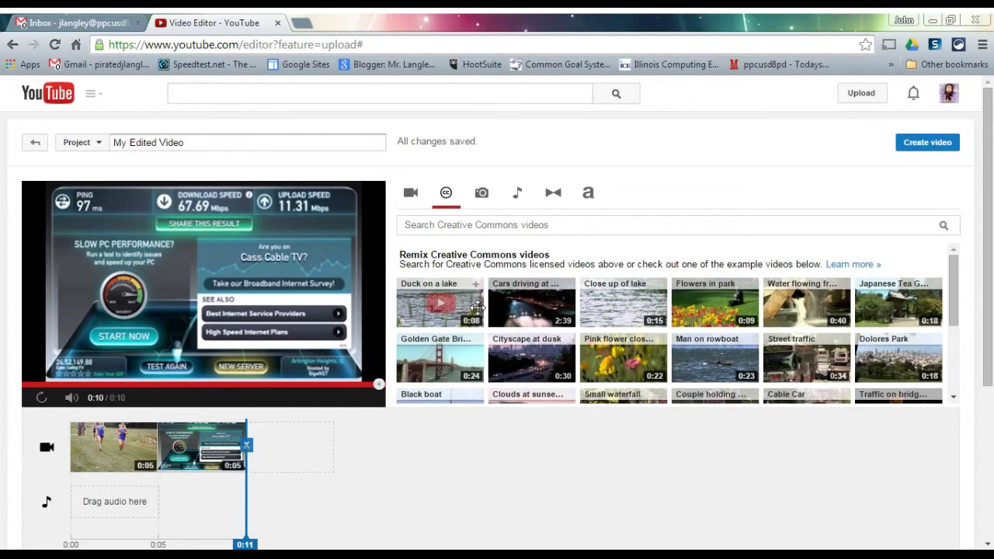
left_click(411, 195)
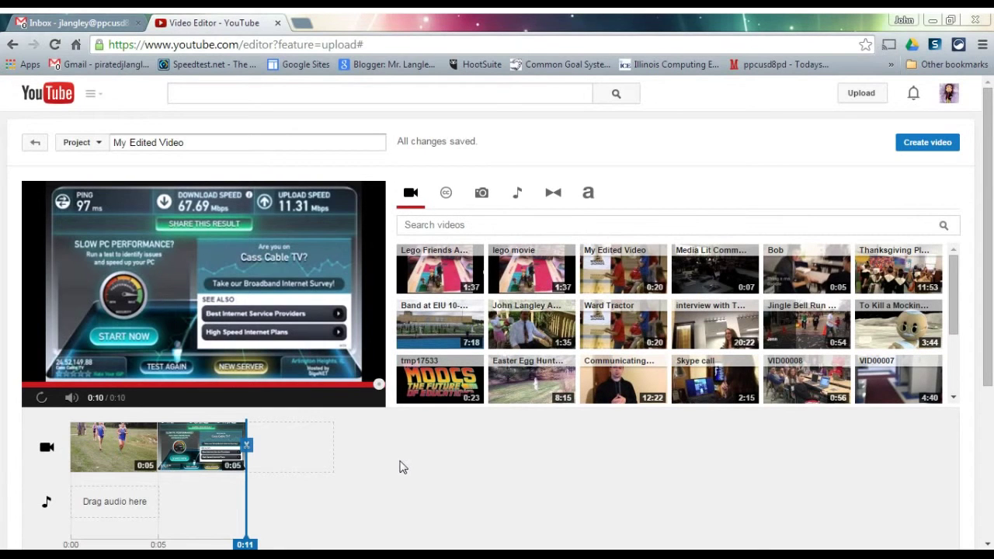
Rename the project to the creator's name plus 'Individual Video 1' and create the video.
left_click(186, 142)
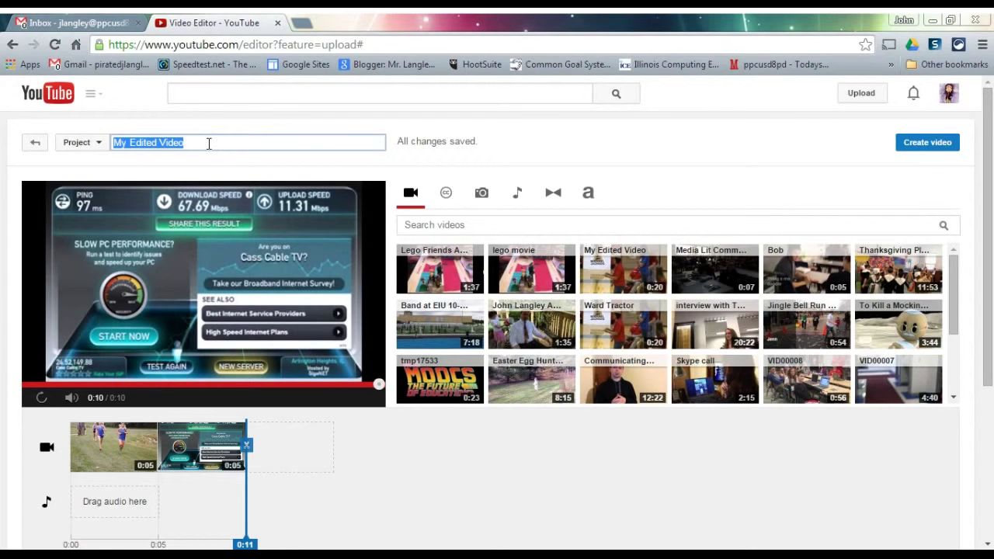
type("Jl")
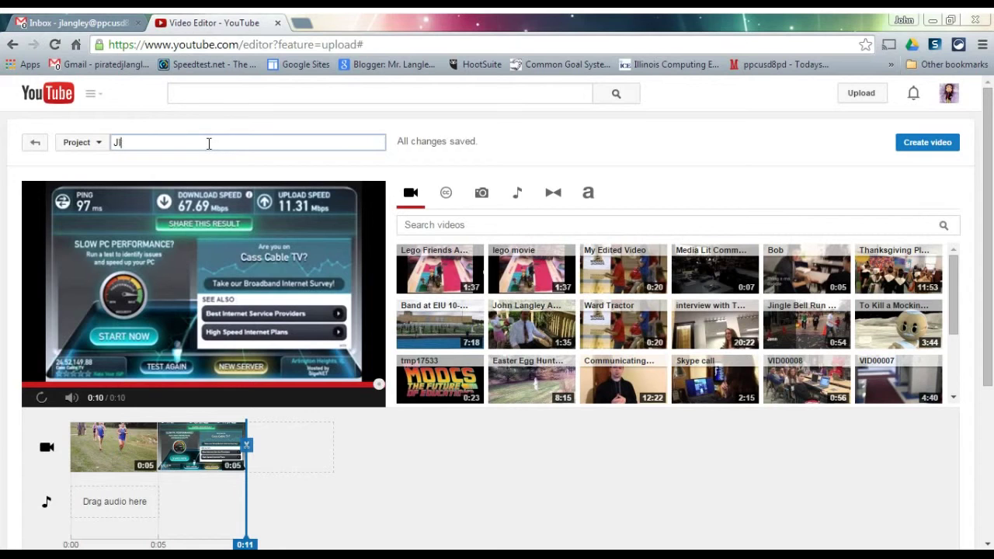
type("angley")
key("BackSpace")
key("BackSpace")
key("BackSpace")
type("h")
type("ey Individual Video 1")
left_click(937, 148)
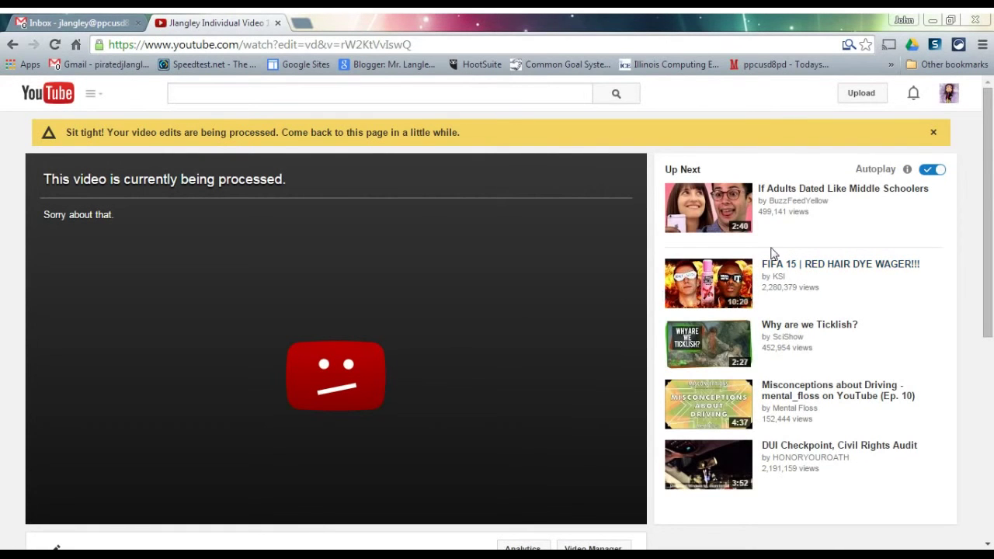
Change Individual Video 1's privacy from Public to Private and save the changes.
left_click_drag(990, 195, 990, 324)
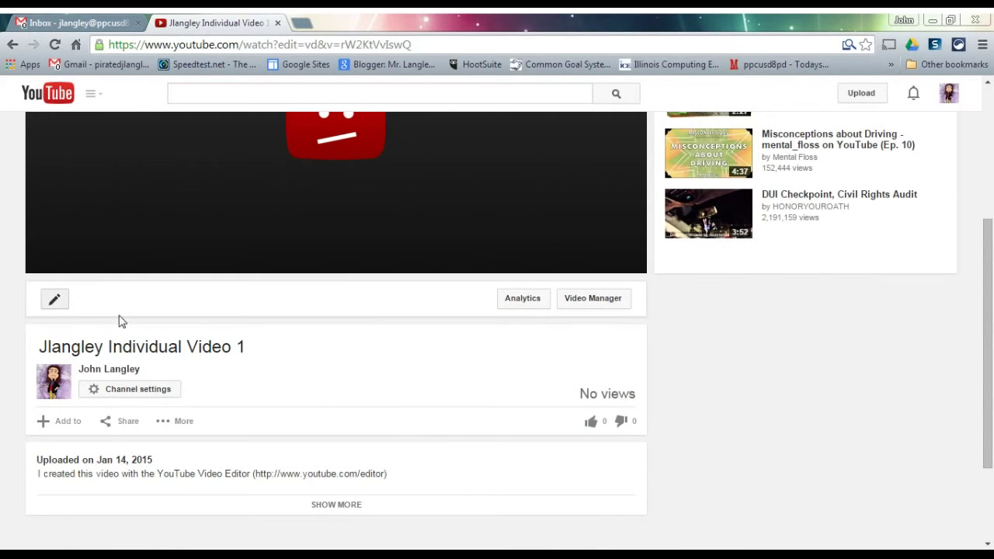
left_click(53, 303)
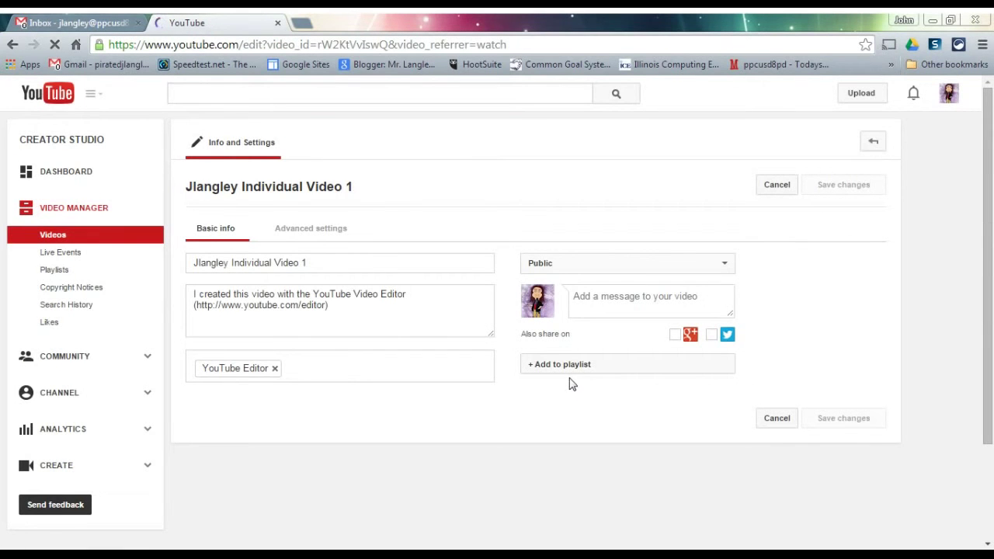
left_click(562, 265)
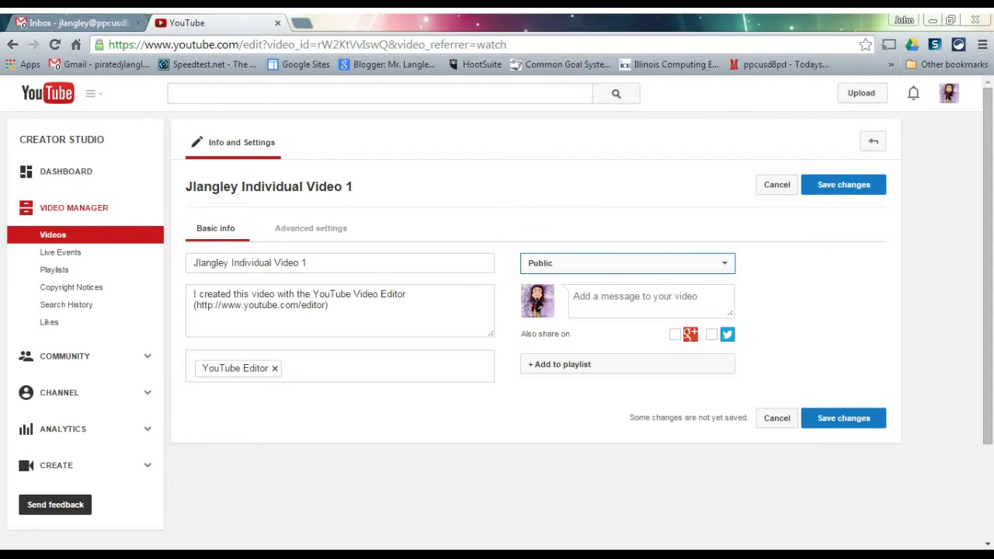
left_click(583, 306)
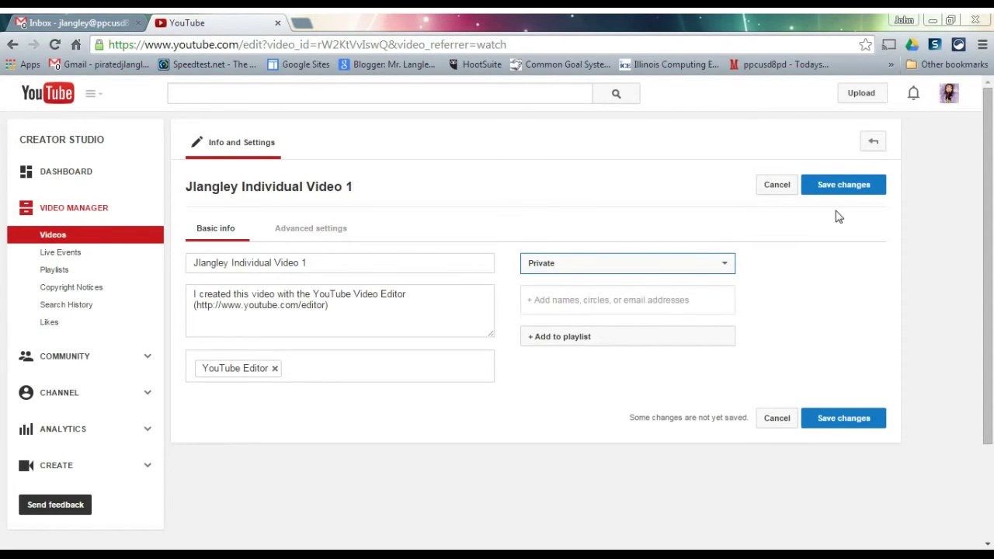
left_click(847, 187)
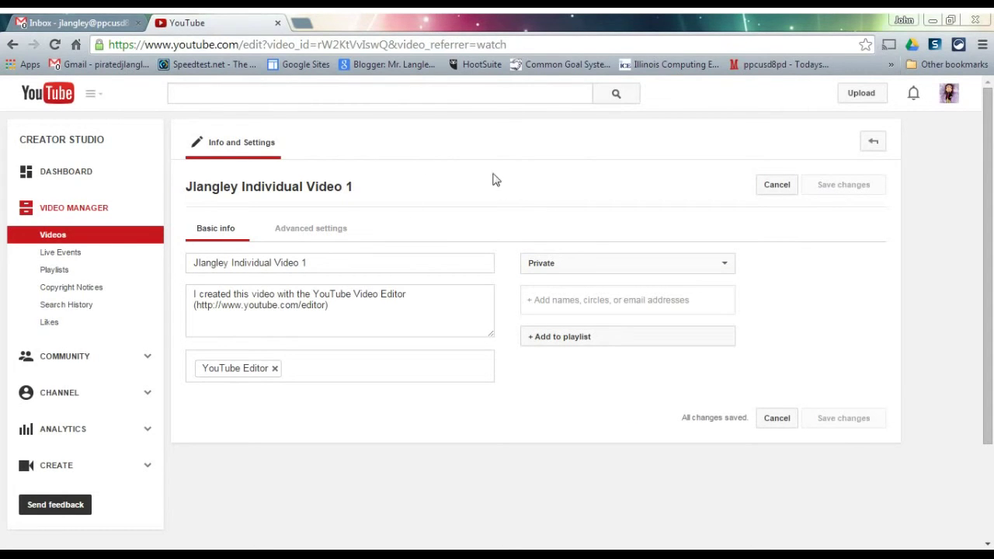
Open Individual Video 1 from the Video Manager's Videos list to play it.
left_click(62, 240)
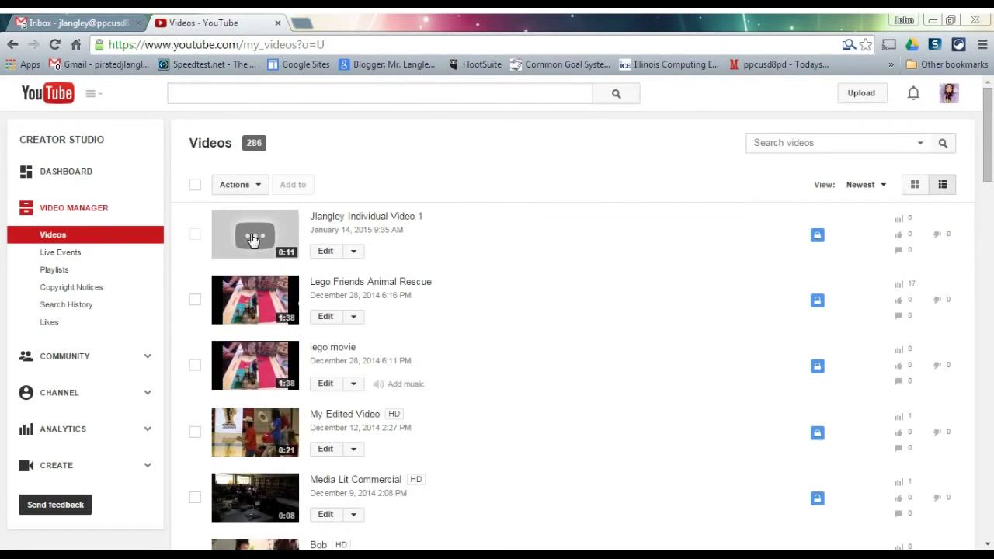
left_click(366, 217)
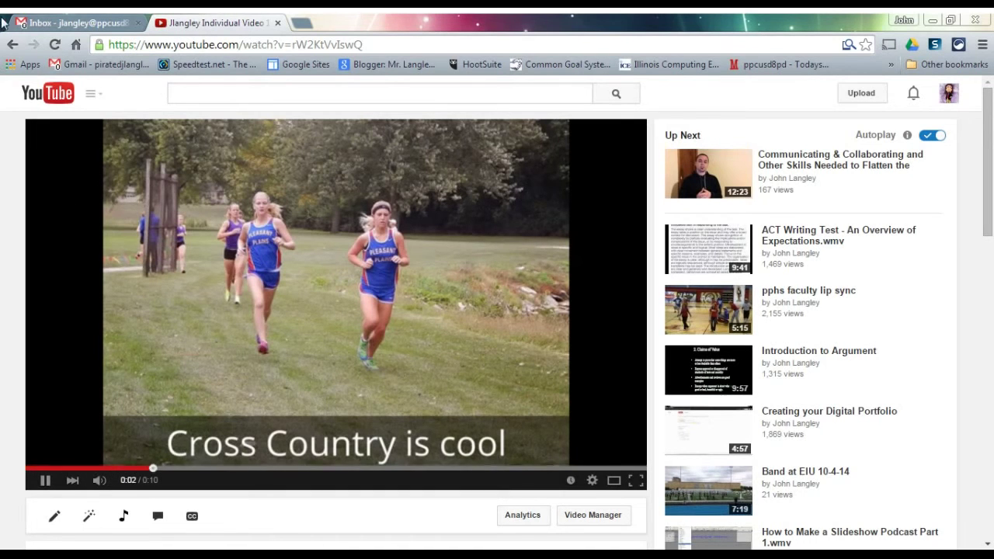
Go through the guide menu, My Channel and Videos to the Video Manager list.
left_click(89, 93)
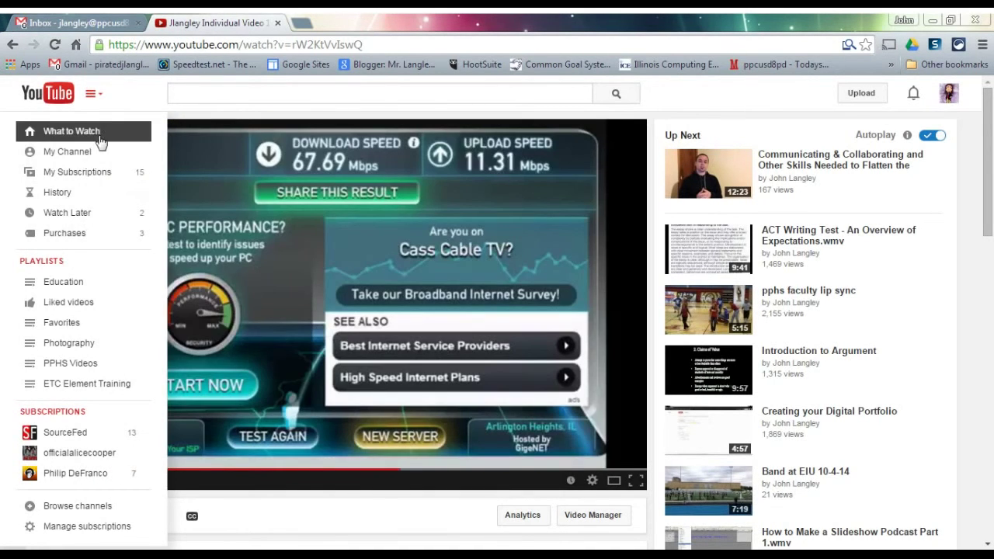
left_click(85, 156)
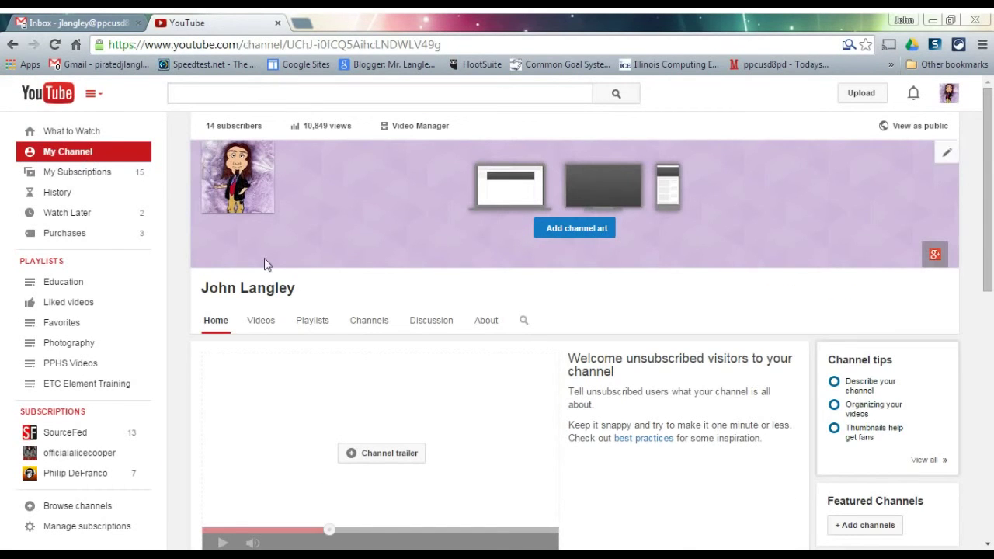
left_click(261, 321)
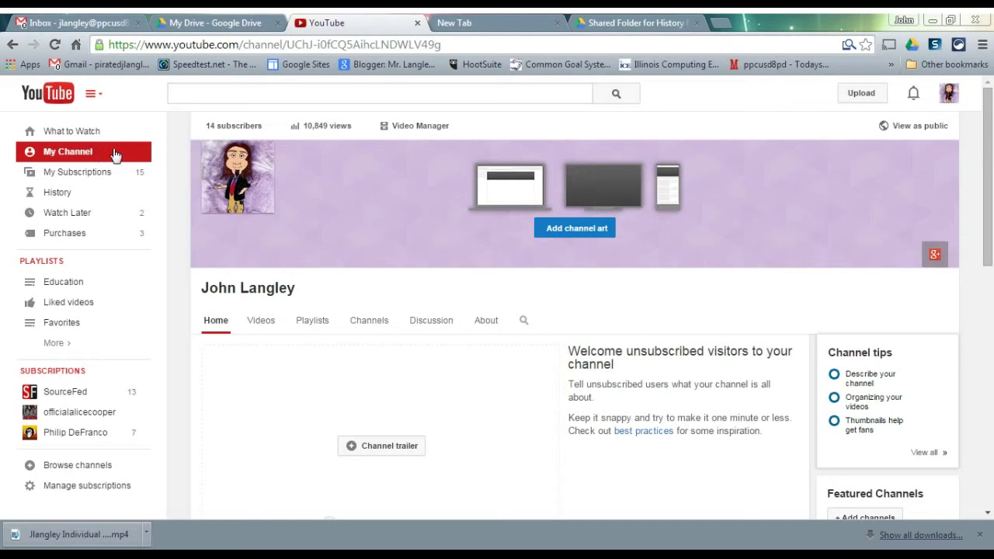
left_click(421, 127)
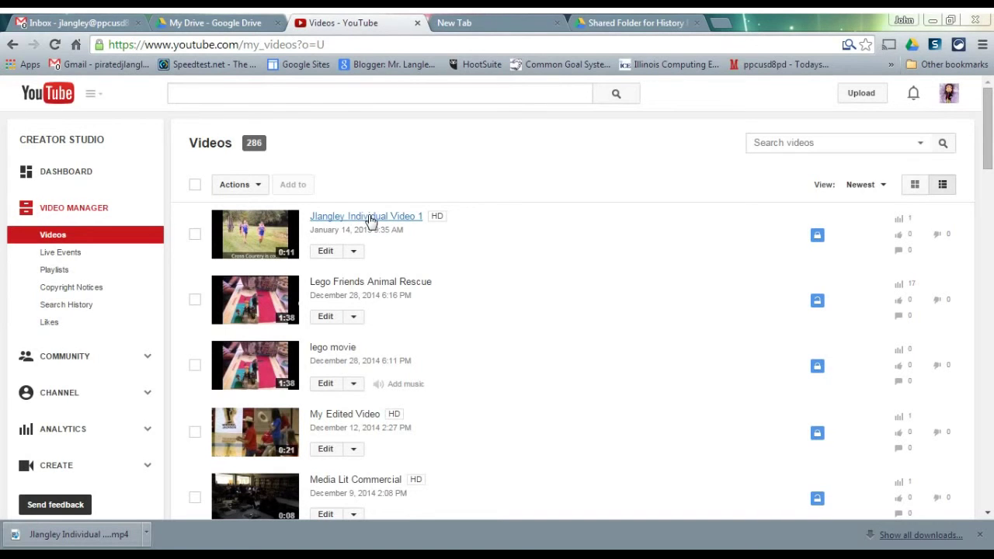
Save the private Individual Video 1 from Video Manager as an MP4 via the Edit menu's Download MP4.
left_click(359, 254)
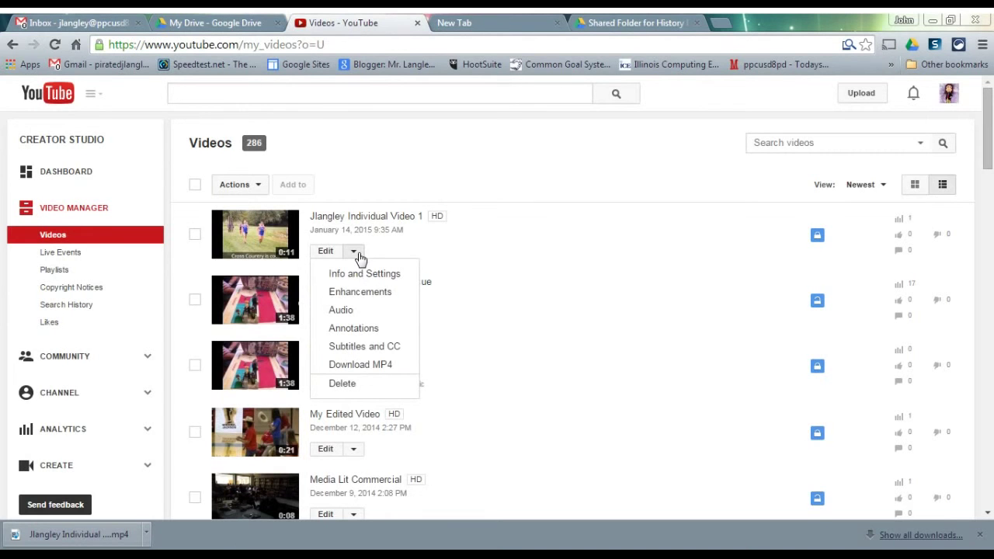
left_click(389, 366)
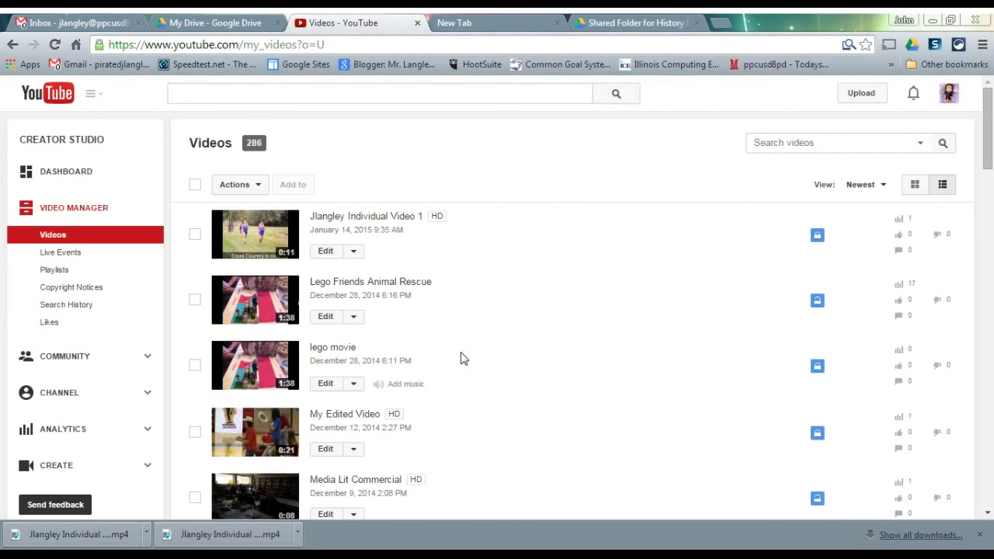
In Google Drive, open Shared Folder for History Project and start a File upload from NEW.
left_click(637, 23)
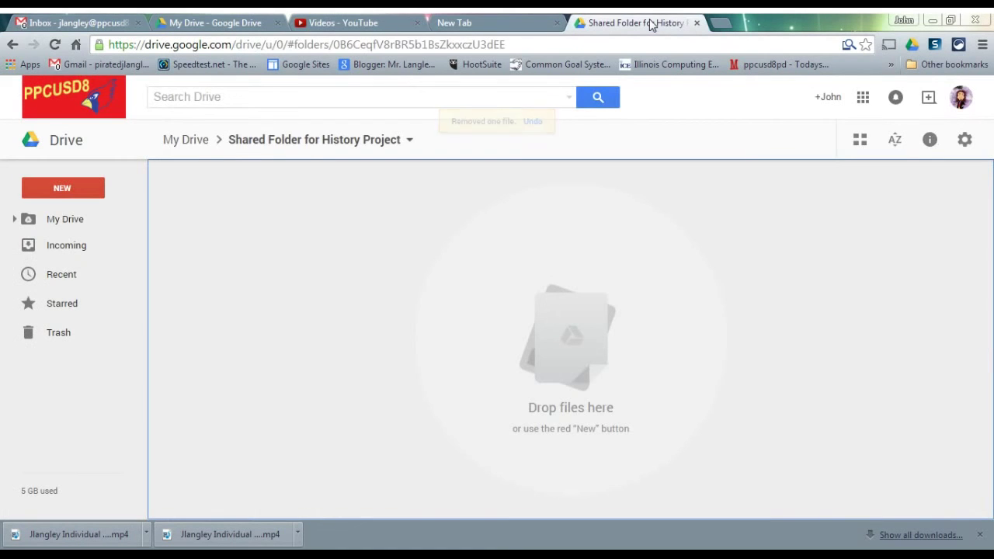
left_click(185, 145)
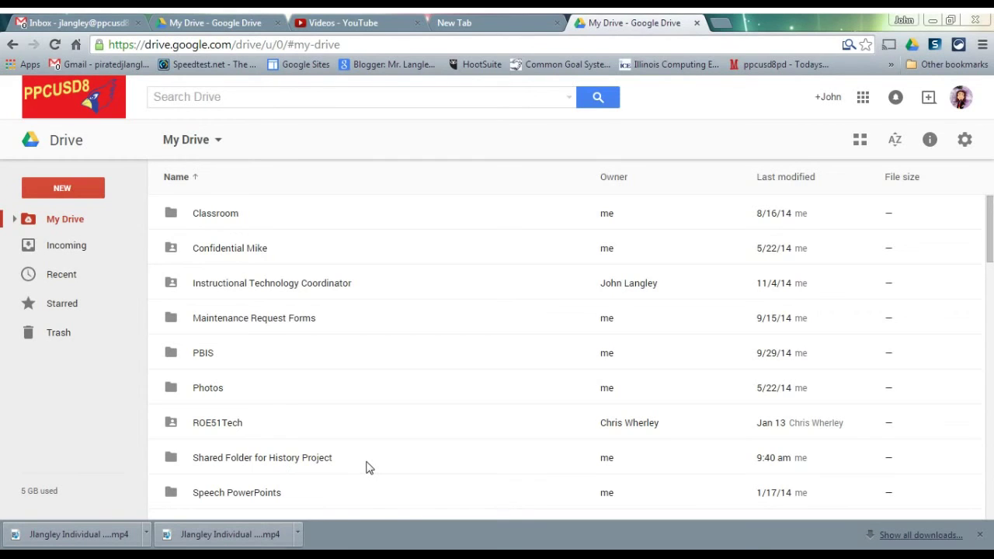
double_click(369, 466)
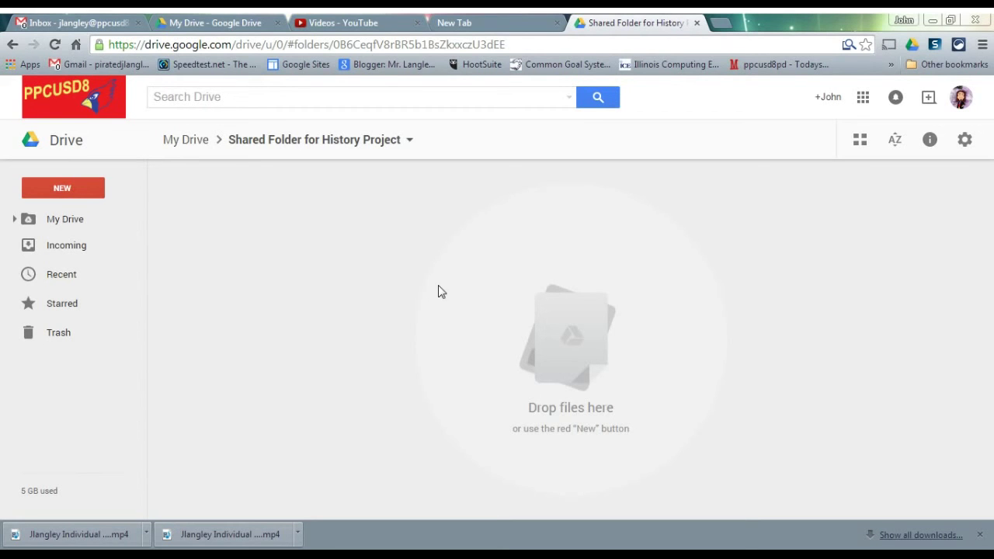
left_click(76, 190)
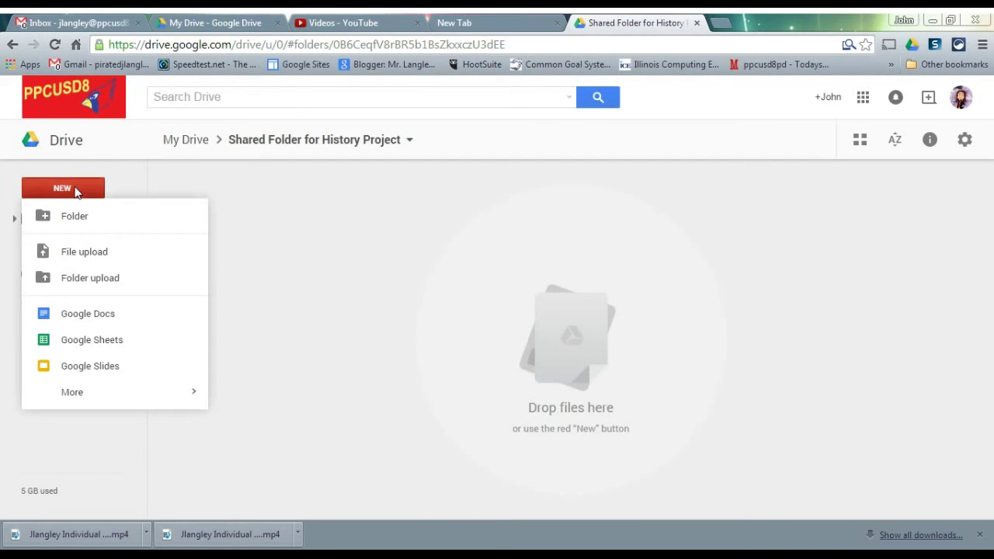
left_click(101, 253)
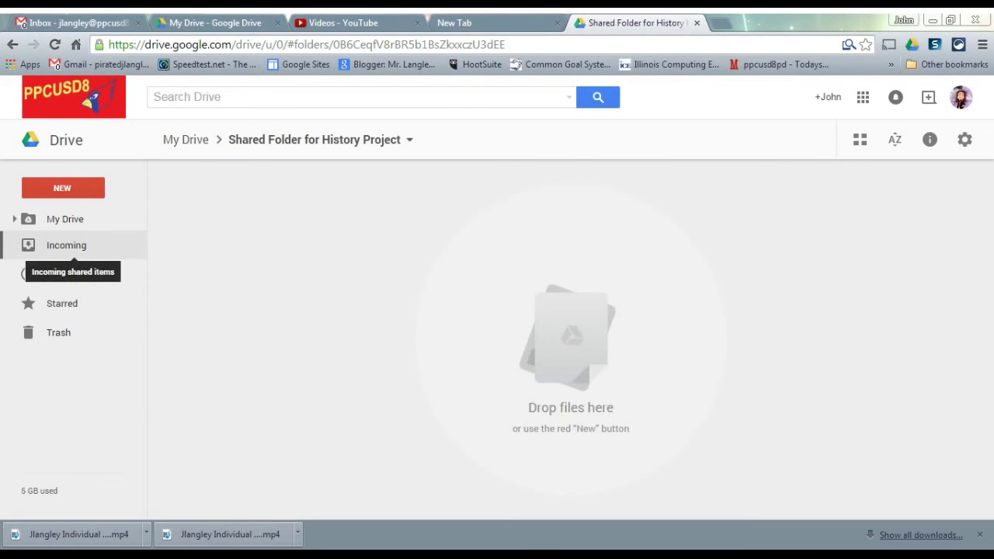